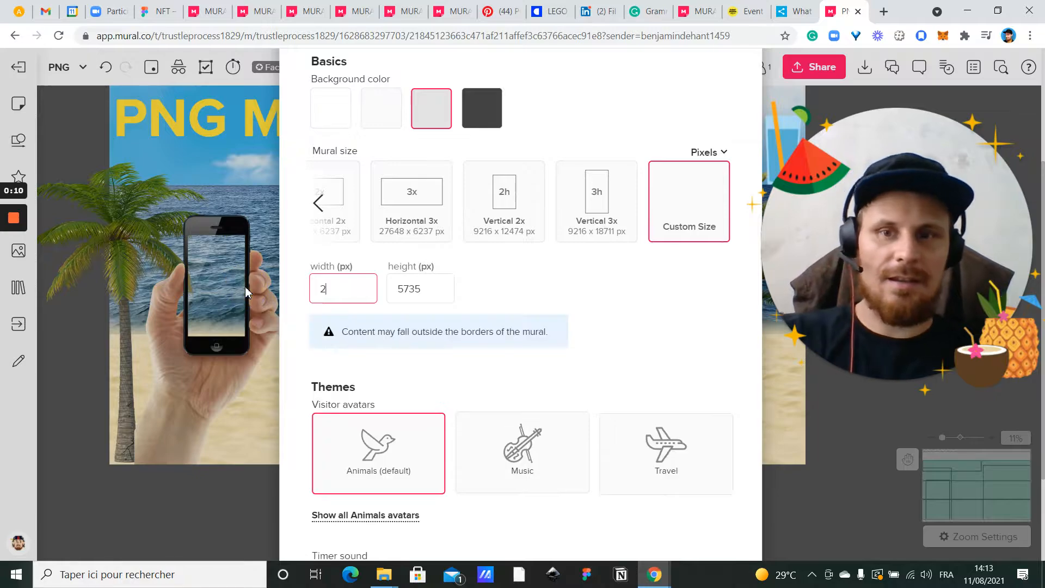
# Set the mural's custom size to 20000 px wide and 20000 px high and apply the settings
pyautogui.write('0000')
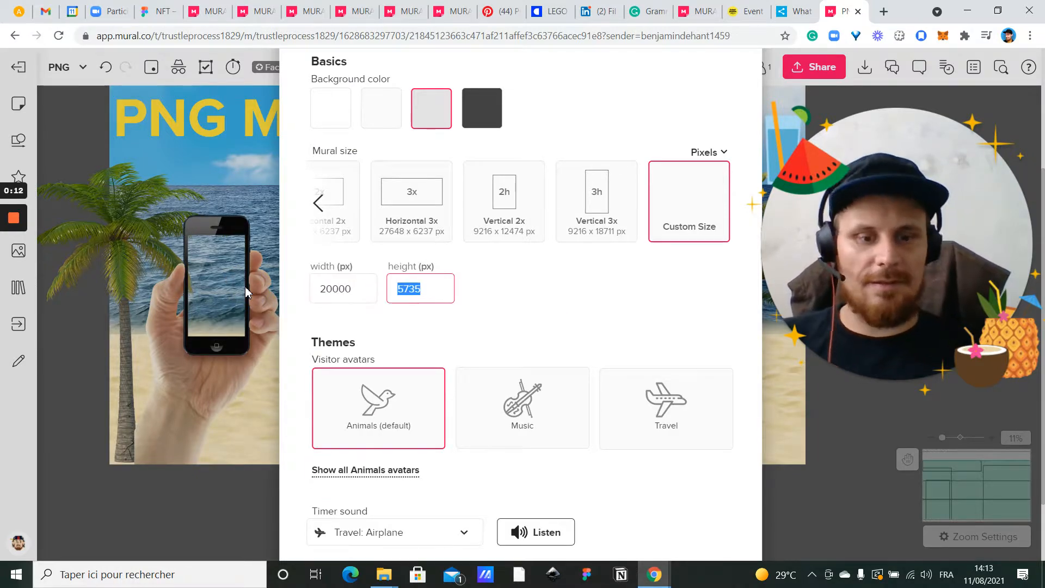
pyautogui.write('20000')
pyautogui.scroll(-2, 431, 402)
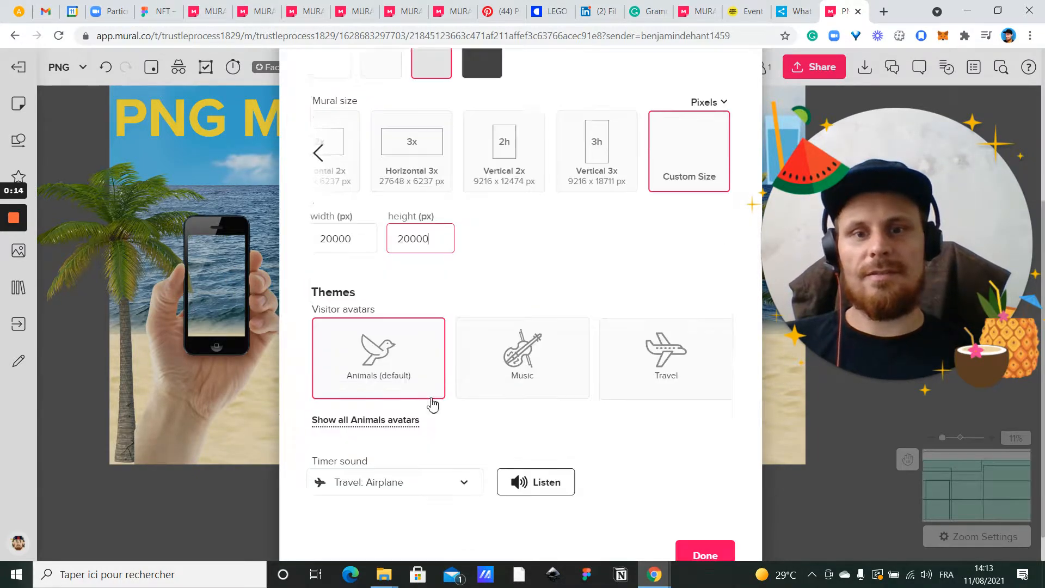
pyautogui.click(705, 520)
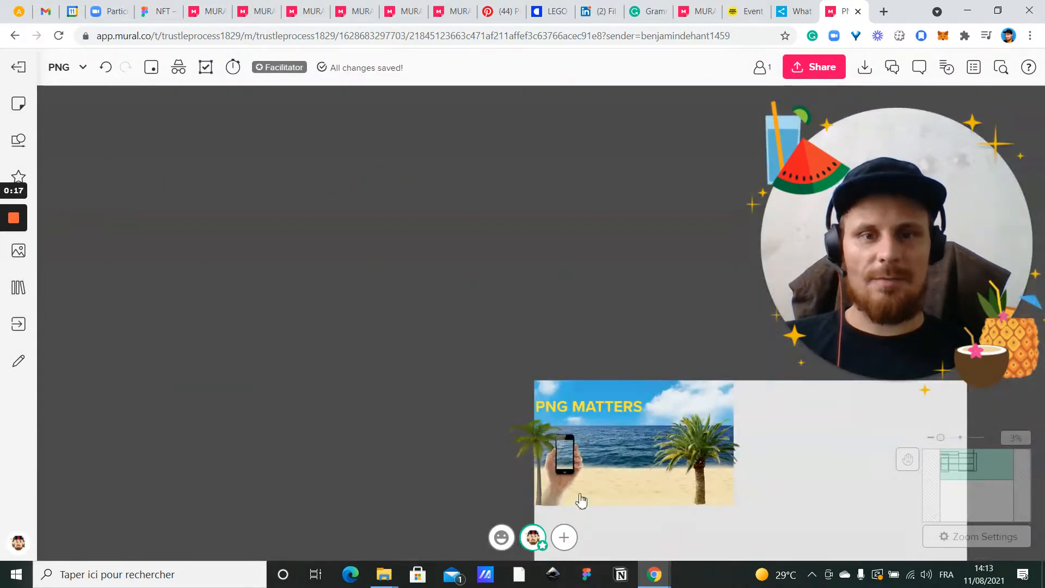
# Search the image library for "palmtree" and place the blue-sky palm photo below the beach collage
pyautogui.click(361, 423)
pyautogui.moveTo(361, 419); pyautogui.dragTo(251, 347)
pyautogui.scroll(1, 446, 333)
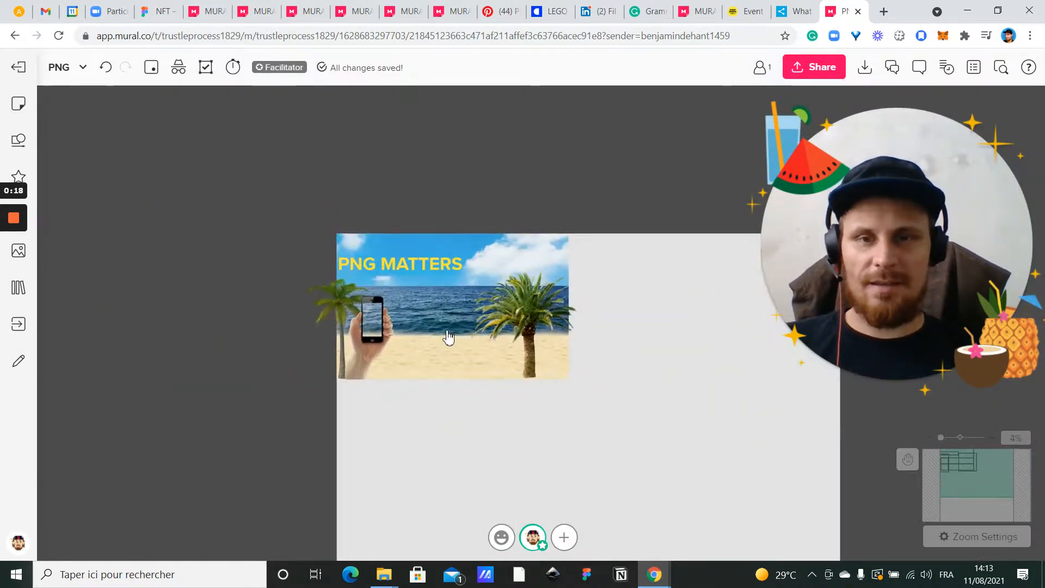
pyautogui.moveTo(267, 397); pyautogui.dragTo(206, 353)
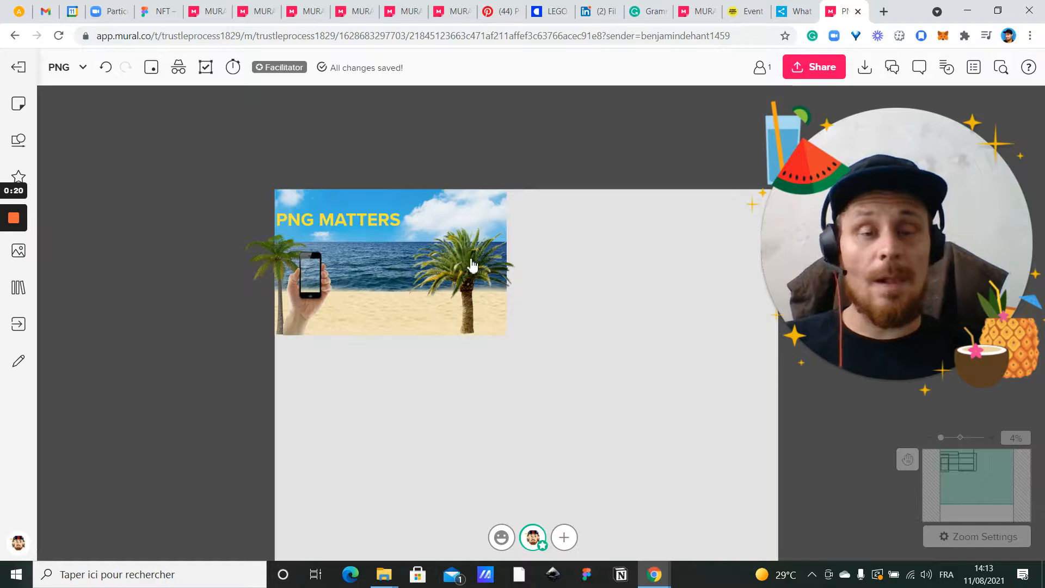
pyautogui.scroll(1, 474, 264)
pyautogui.moveTo(580, 141); pyautogui.dragTo(580, 98)
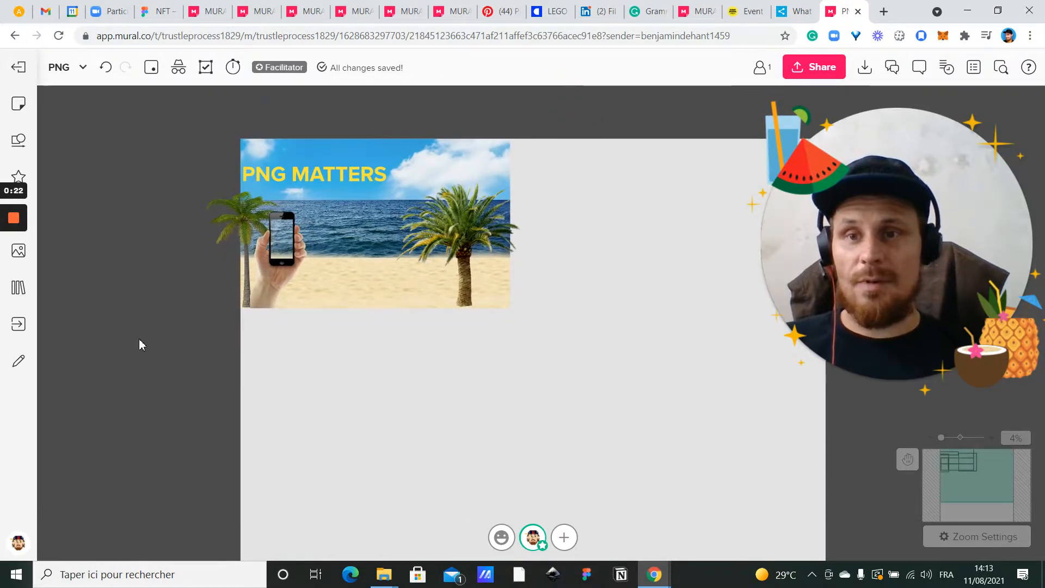
pyautogui.moveTo(140, 344); pyautogui.dragTo(159, 306)
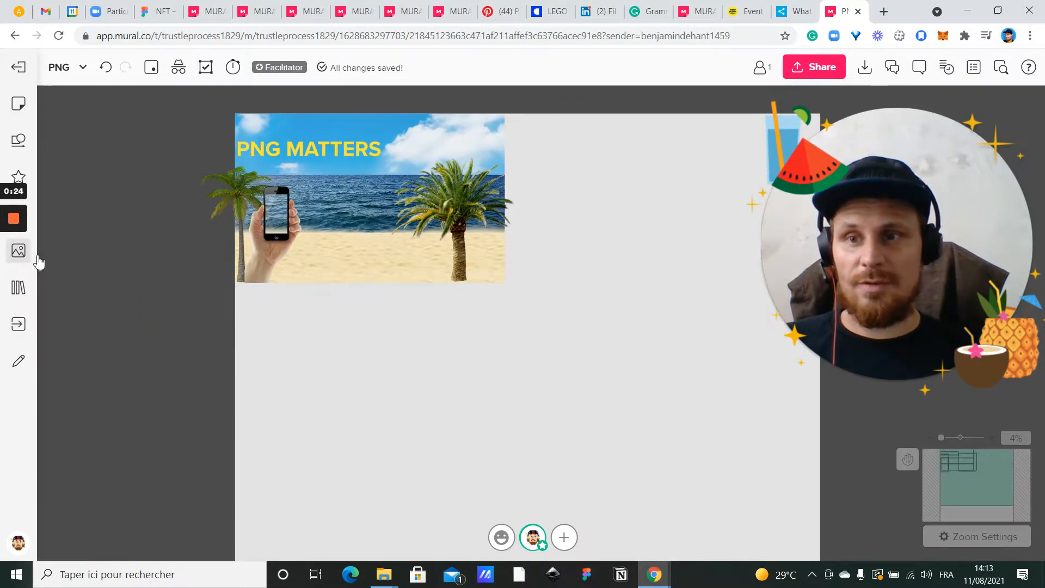
pyautogui.click(18, 251)
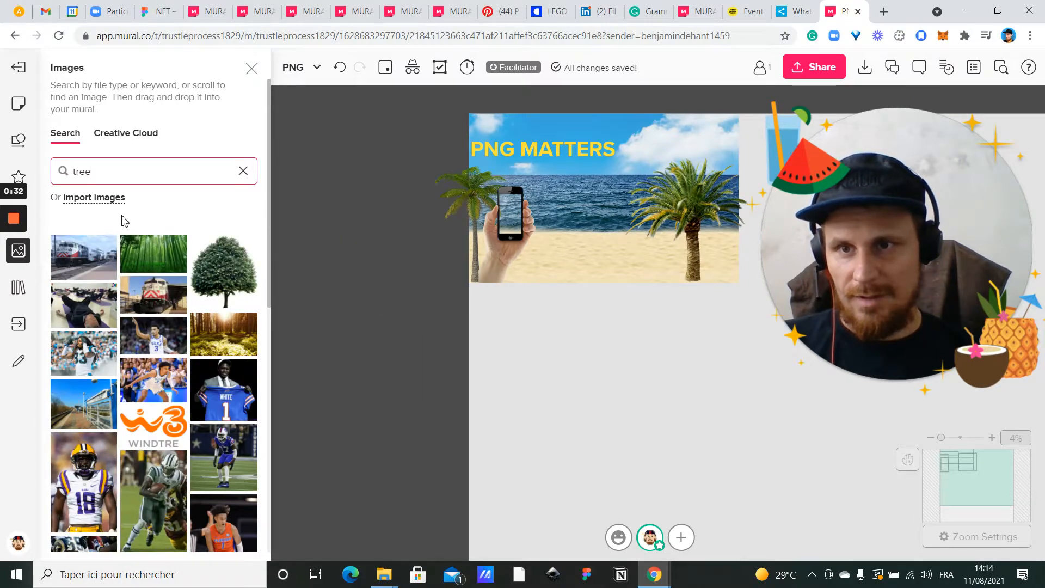
pyautogui.press('BackSpace')
pyautogui.press('BackSpace')
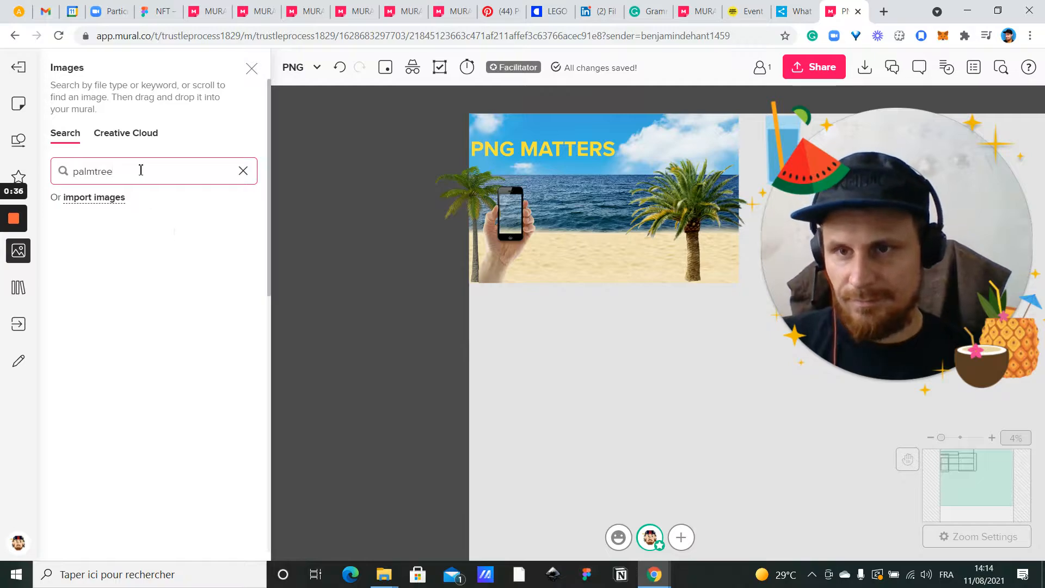
pyautogui.moveTo(223, 286); pyautogui.dragTo(474, 363)
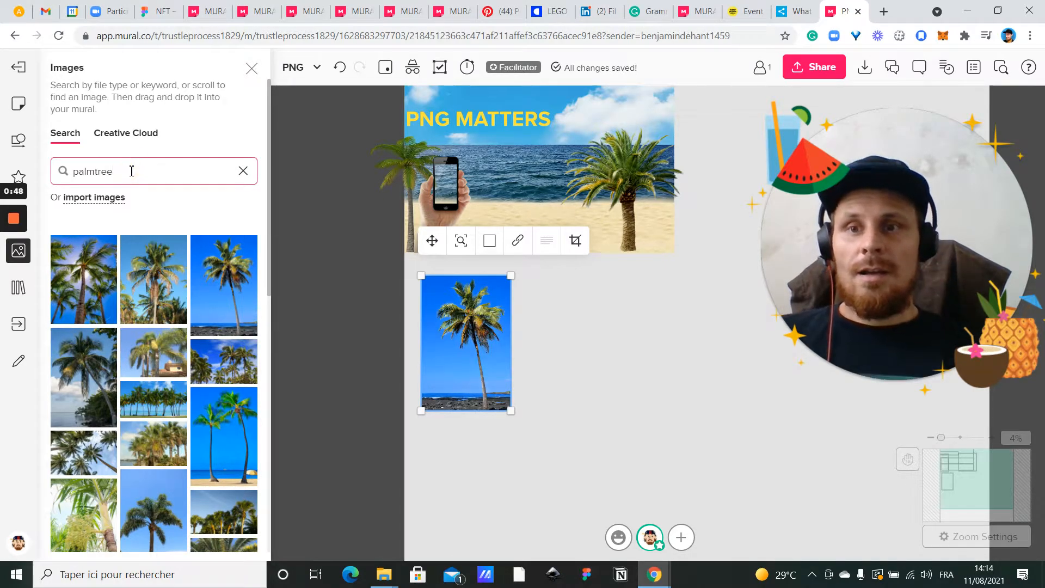
# Try searching the image library for "palmtree gif", then reload the mural page
pyautogui.write('gif')
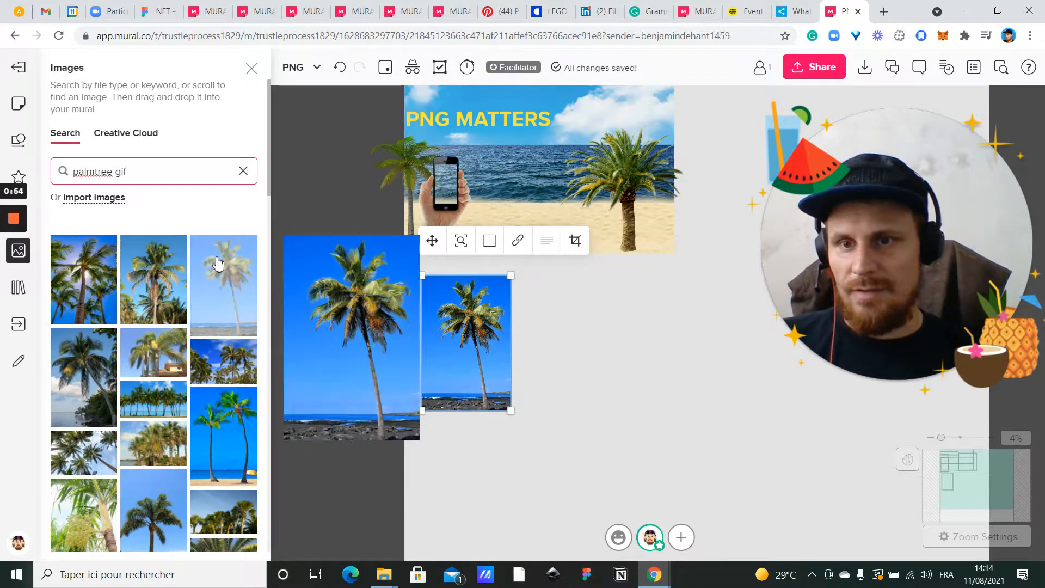
pyautogui.scroll(-4, 211, 327)
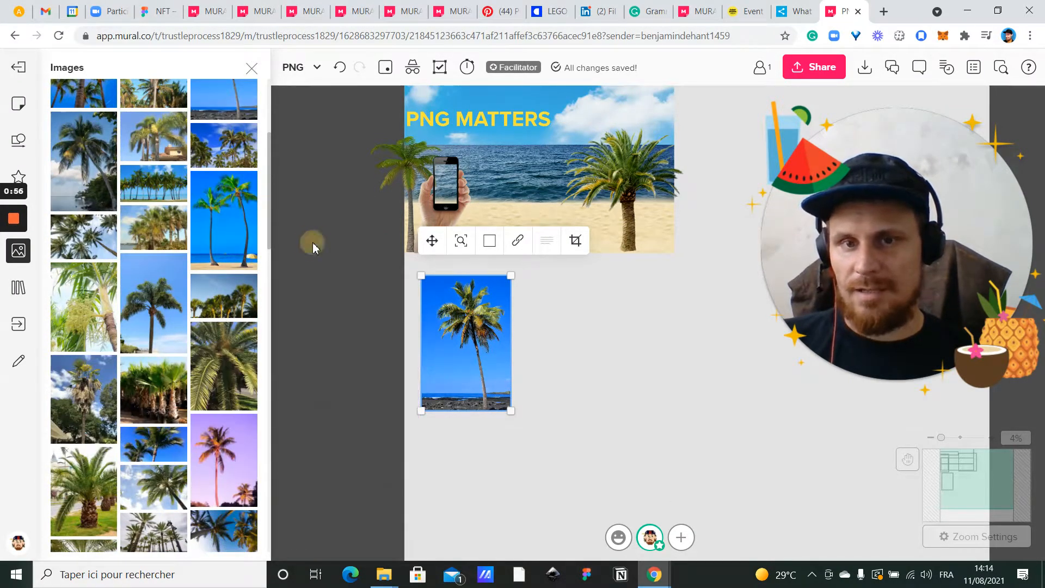
pyautogui.click(312, 243)
pyautogui.scroll(2, 312, 243)
pyautogui.scroll(4, 216, 256)
pyautogui.click(188, 171)
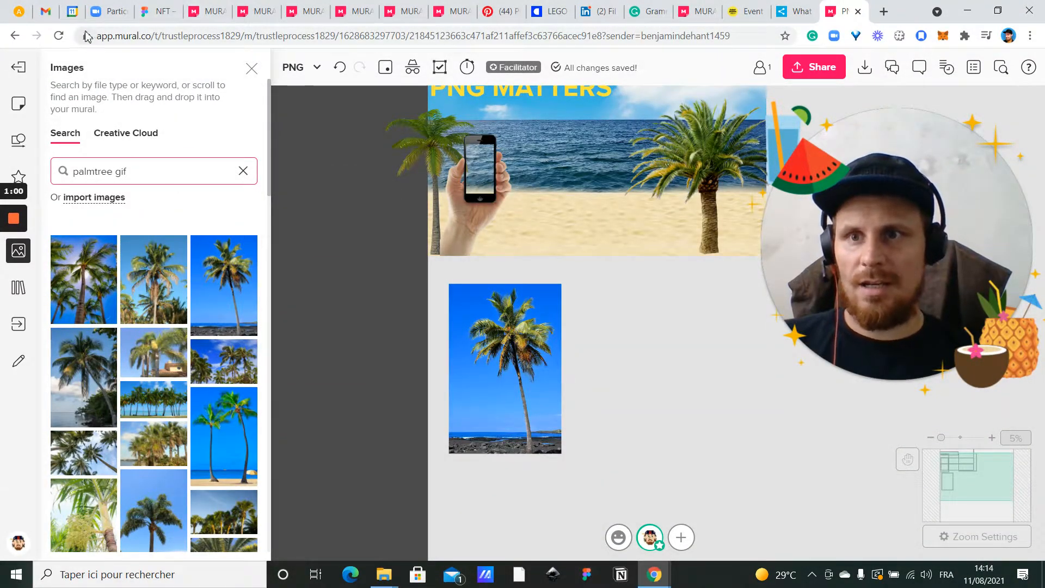
pyautogui.click(59, 37)
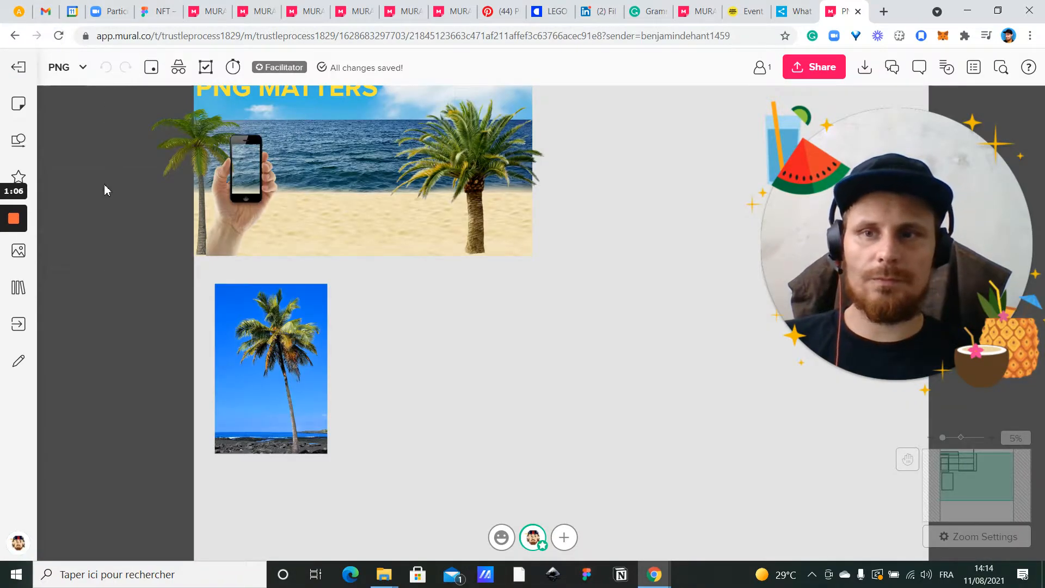
# Search the image library for "palmtree gif" and place the leaning beach palm beside the blue-sky palm photo
pyautogui.moveTo(30, 205)
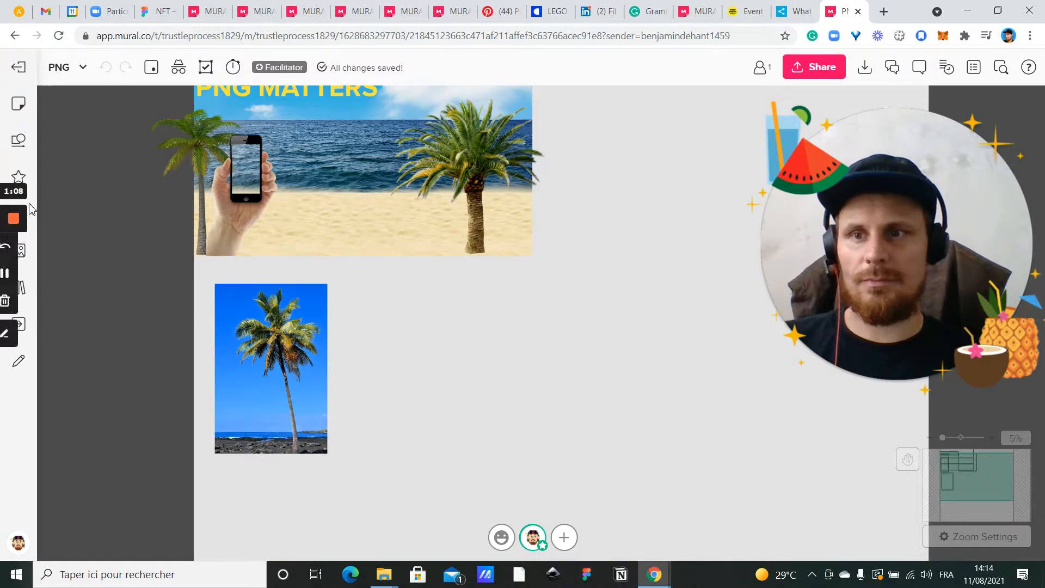
pyautogui.click(31, 257)
pyautogui.click(141, 175)
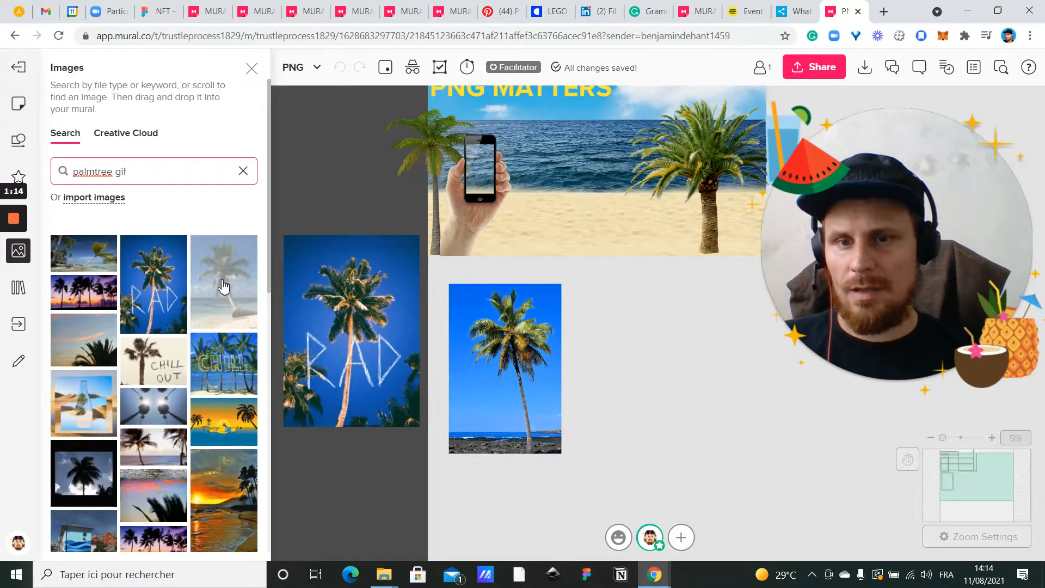
pyautogui.moveTo(223, 286); pyautogui.dragTo(833, 499)
pyautogui.moveTo(746, 438); pyautogui.dragTo(708, 401)
pyautogui.click(774, 417)
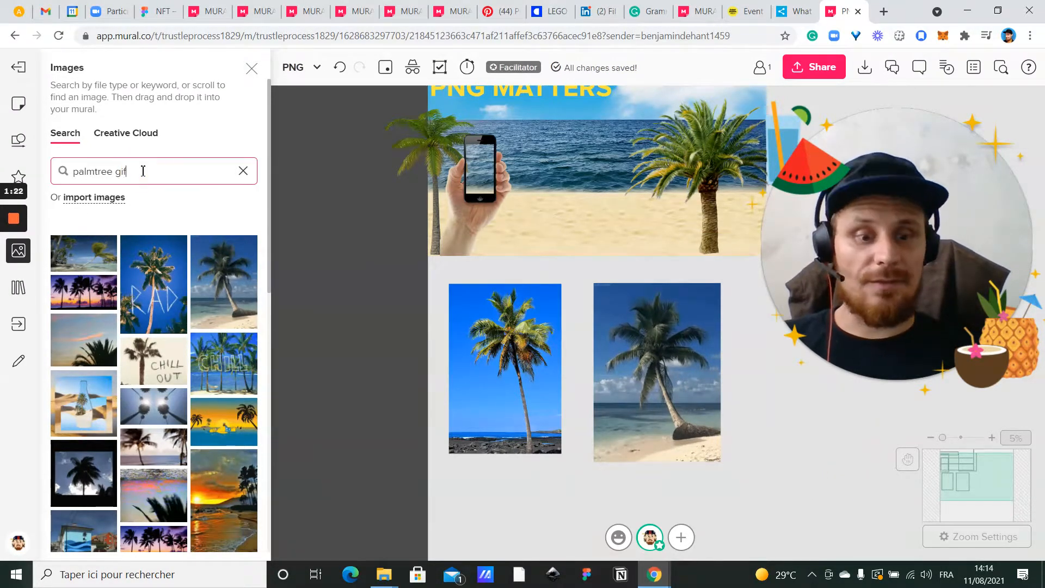
# Search the image library for "palmtree png", place a transparent palm beside the two palm photos and enlarge it
pyautogui.press('BackSpace')
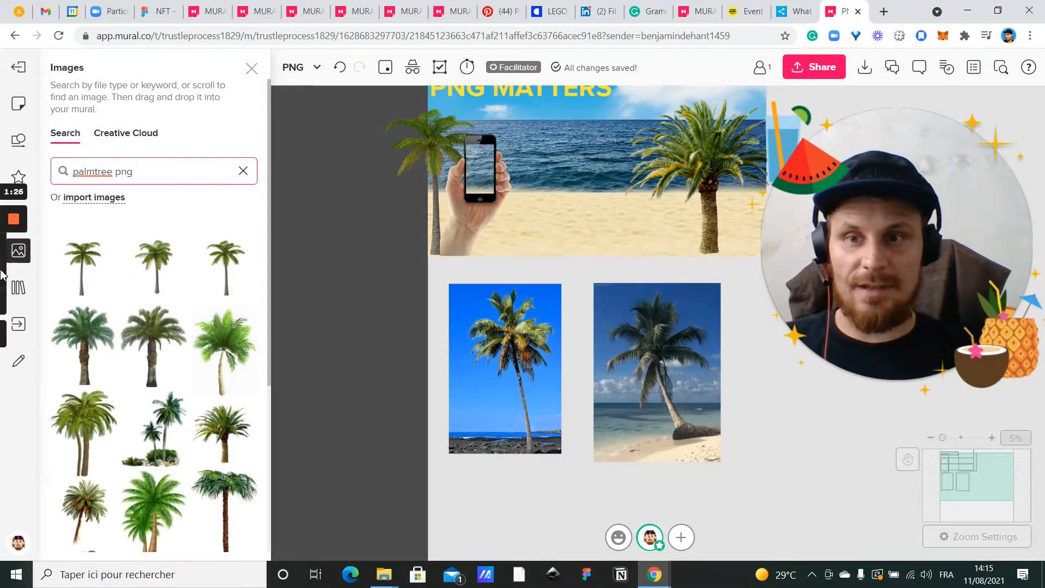
pyautogui.scroll(-2, 147, 327)
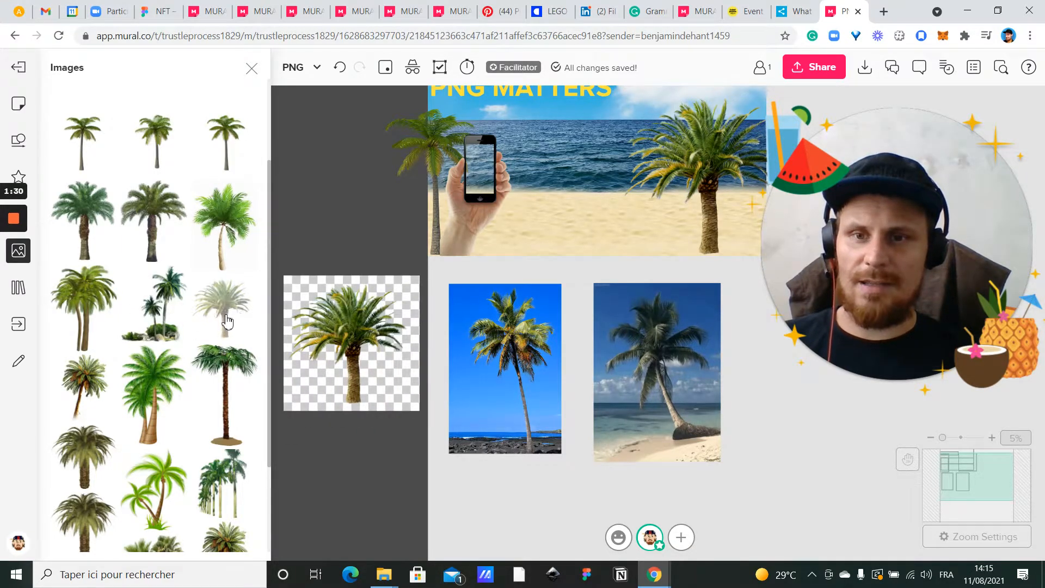
pyautogui.moveTo(793, 416); pyautogui.dragTo(926, 509)
pyautogui.click(730, 504)
pyautogui.moveTo(746, 509); pyautogui.dragTo(652, 471)
pyautogui.click(729, 442)
pyautogui.moveTo(757, 437); pyautogui.dragTo(709, 328)
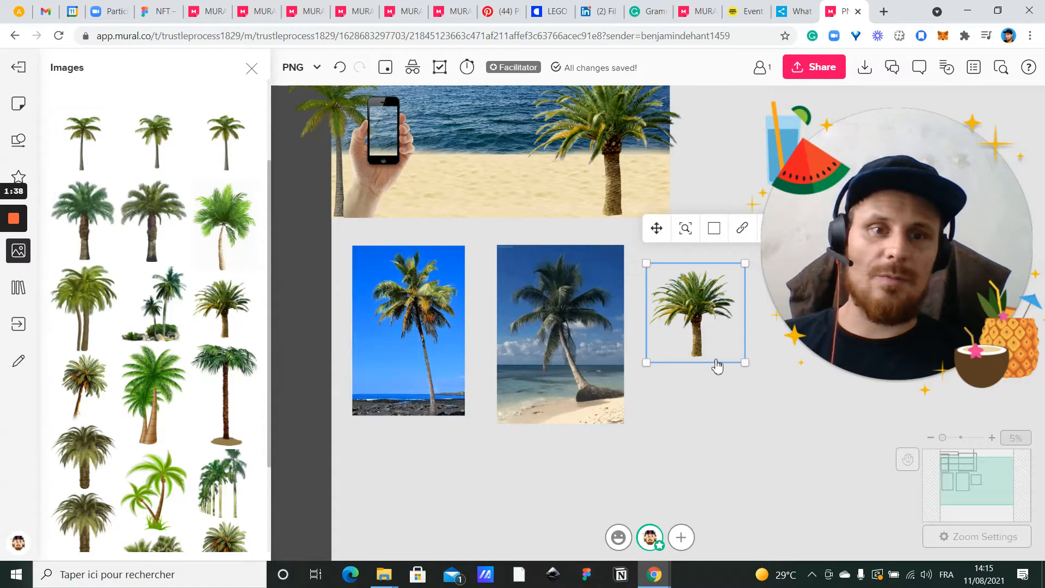
pyautogui.moveTo(746, 364); pyautogui.dragTo(895, 492)
pyautogui.moveTo(786, 425); pyautogui.dragTo(785, 466)
# Take the beach collage apart by moving its palm, sand and sea images aside, unlocking the sea image first
pyautogui.moveTo(594, 289); pyautogui.dragTo(763, 384)
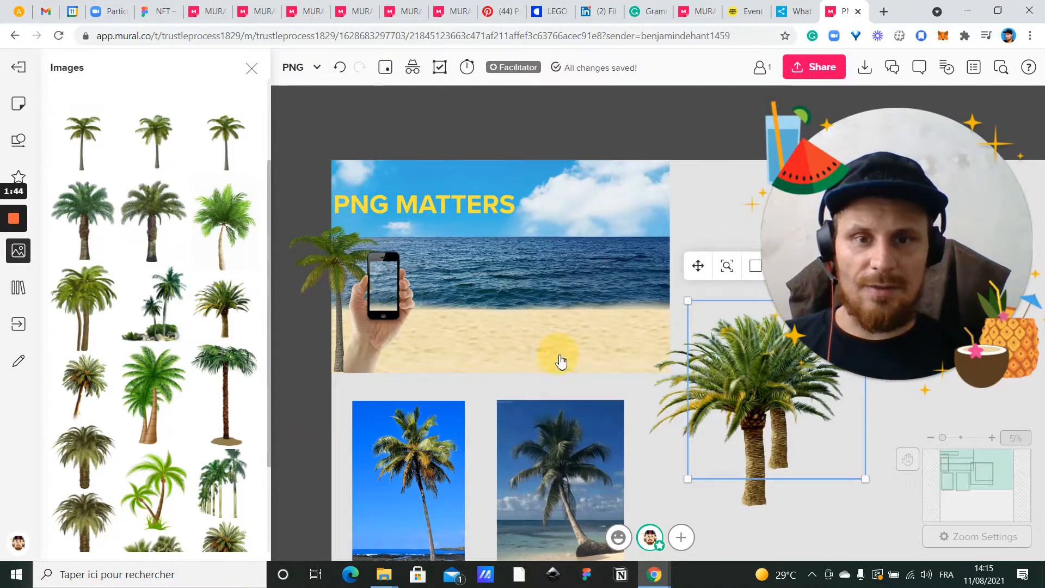
pyautogui.click(548, 341)
pyautogui.moveTo(548, 341); pyautogui.dragTo(584, 441)
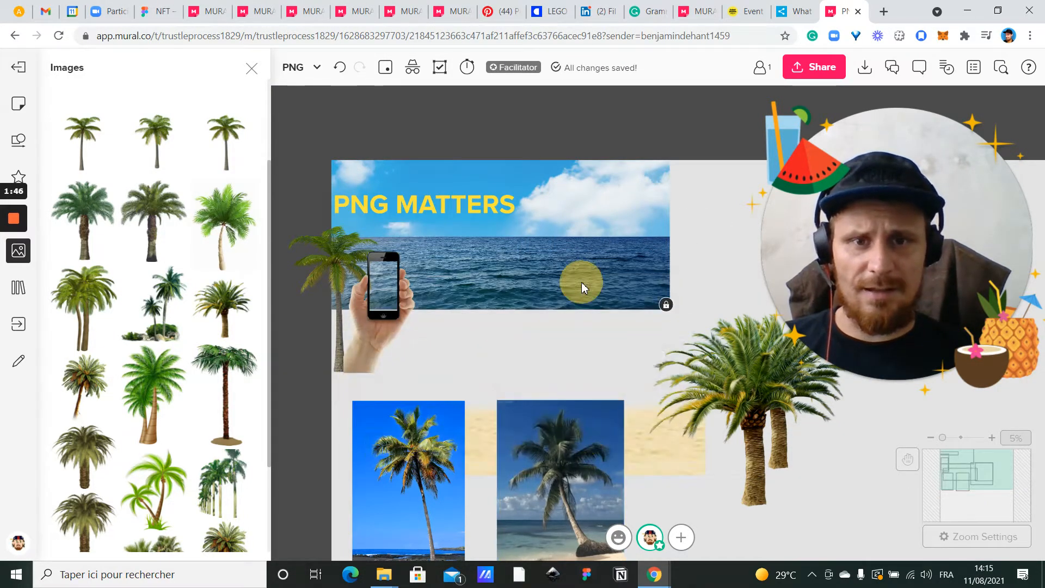
pyautogui.rightClick(582, 287)
pyautogui.click(599, 369)
pyautogui.moveTo(567, 312); pyautogui.dragTo(659, 432)
pyautogui.click(653, 208)
pyautogui.click(367, 360)
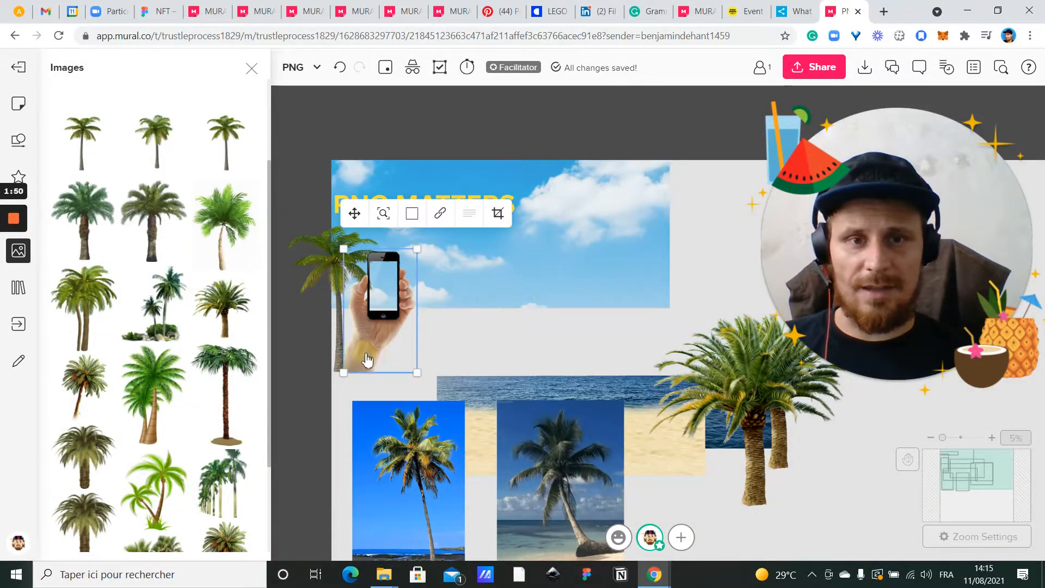
# Undo the moves of the collage pieces to put the beach scene back together
pyautogui.hotkey('ctrl', 'z')
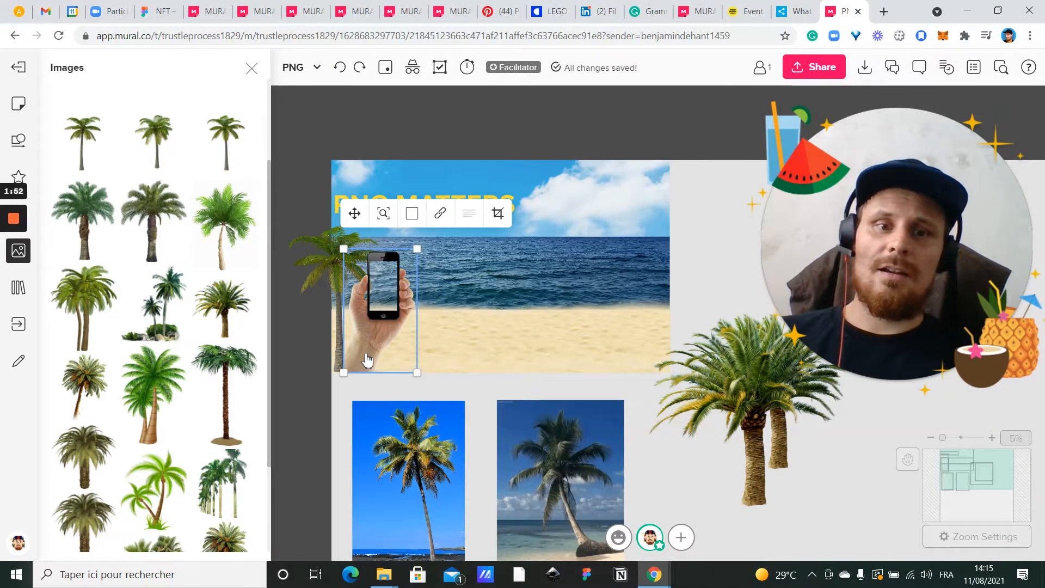
pyautogui.hotkey('ctrl', 'z')
pyautogui.click(425, 132)
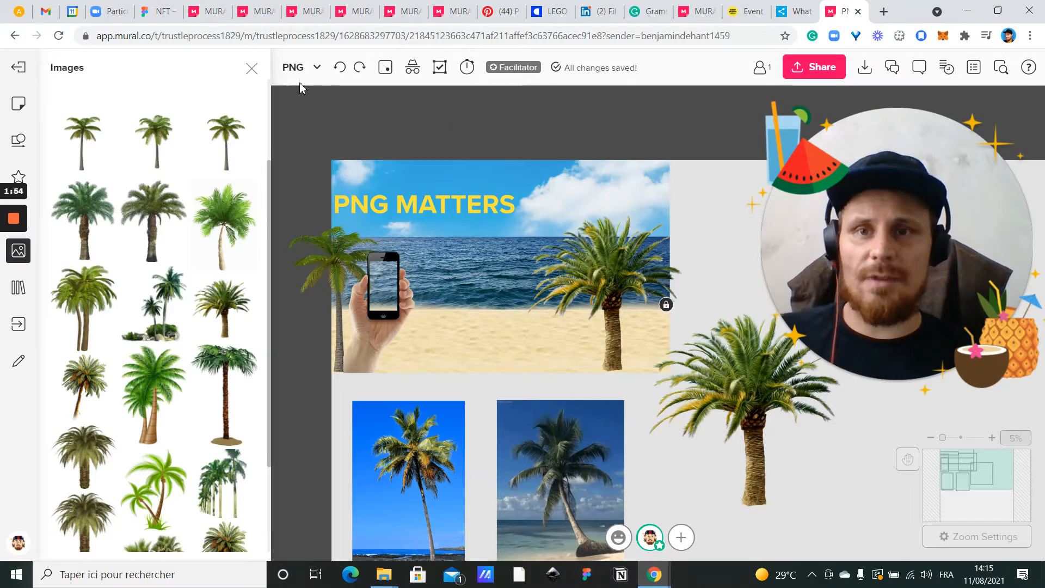
# Close the image library and search Google Images for "jet ski" in the browser
pyautogui.click(252, 70)
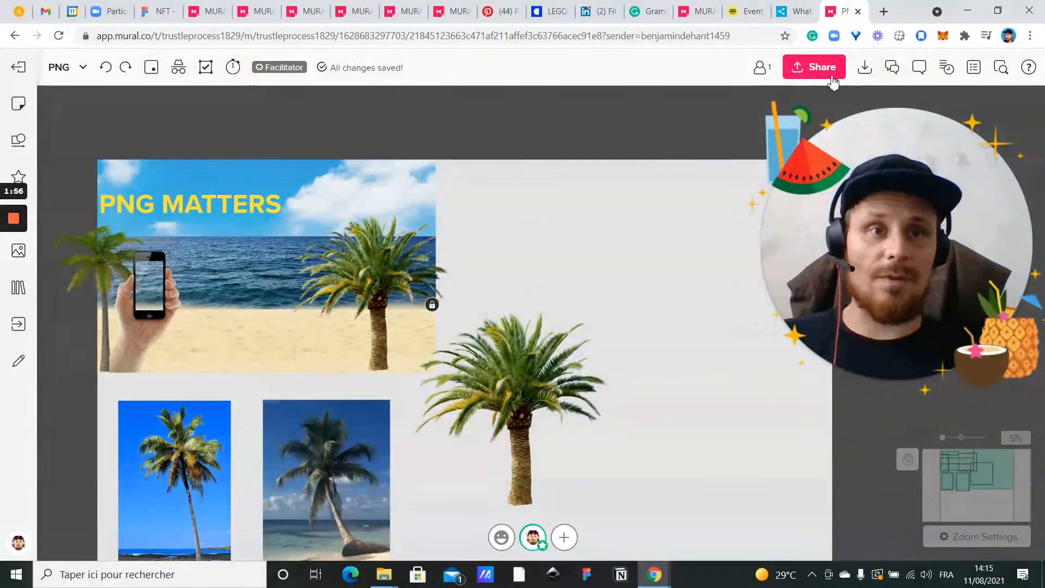
pyautogui.click(884, 12)
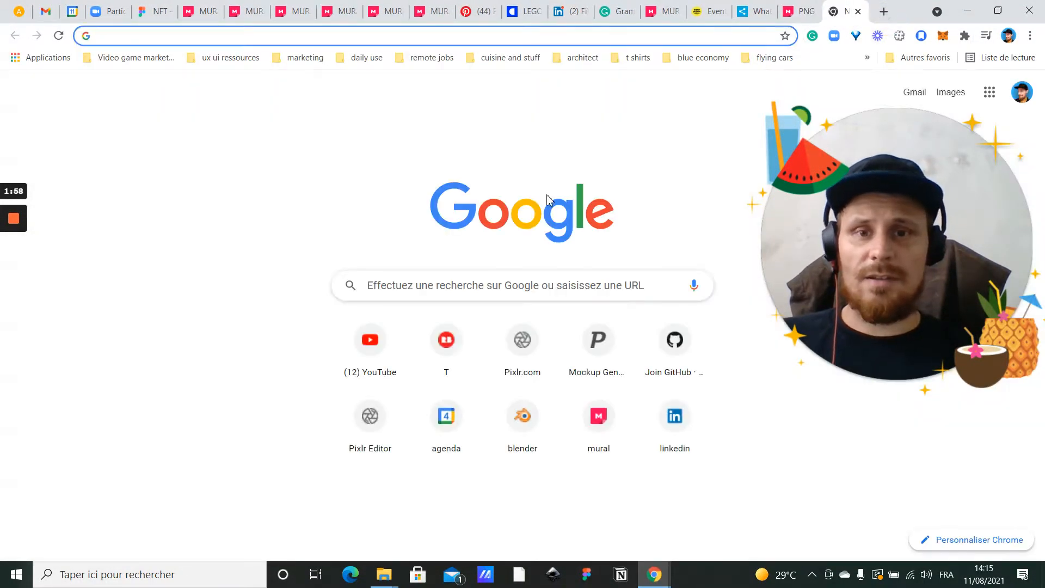
pyautogui.click(517, 285)
pyautogui.write('jet ski')
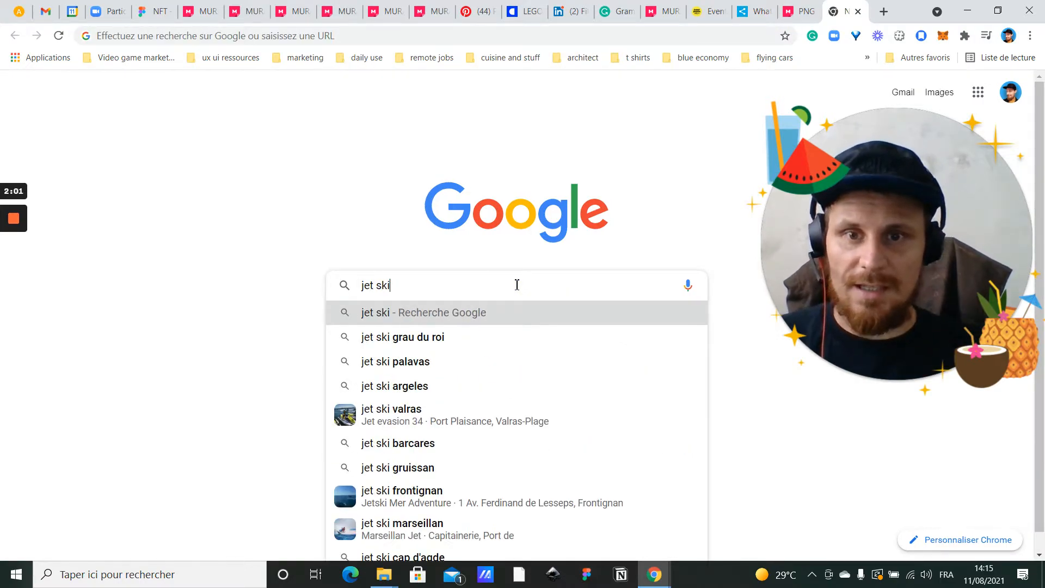
pyautogui.hotkey('shift', 'Return')
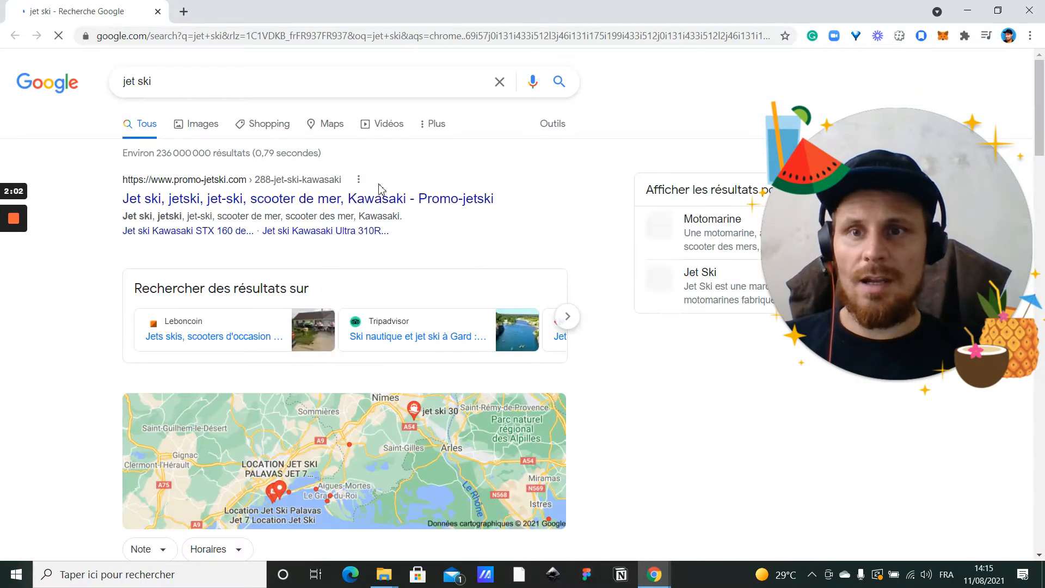
pyautogui.click(211, 129)
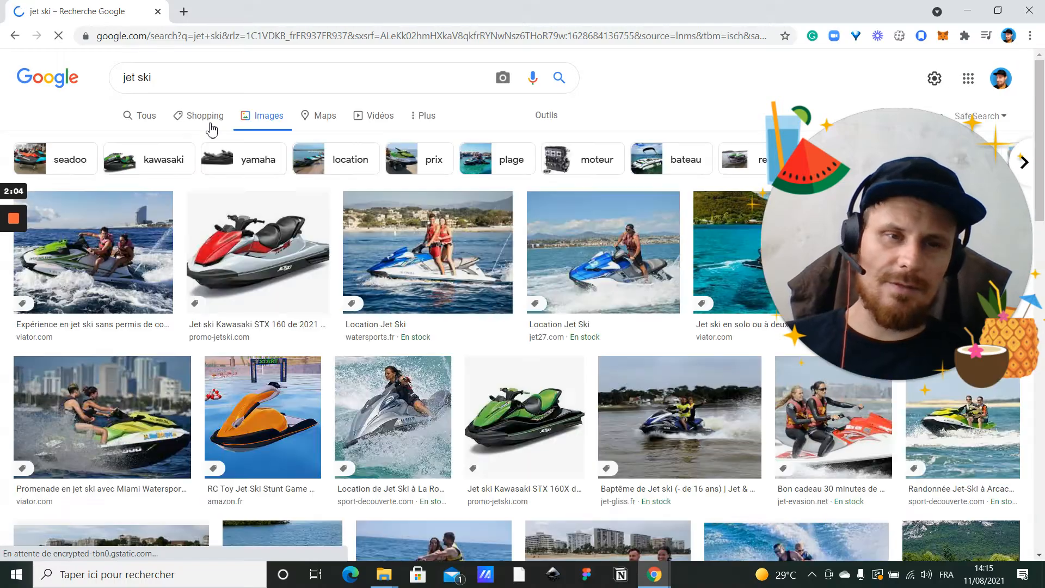
# Find the white-background Jet Ski Kawasaki Ultra 310 R in the image results, open its preview and grab the picture
pyautogui.scroll(-2, 550, 314)
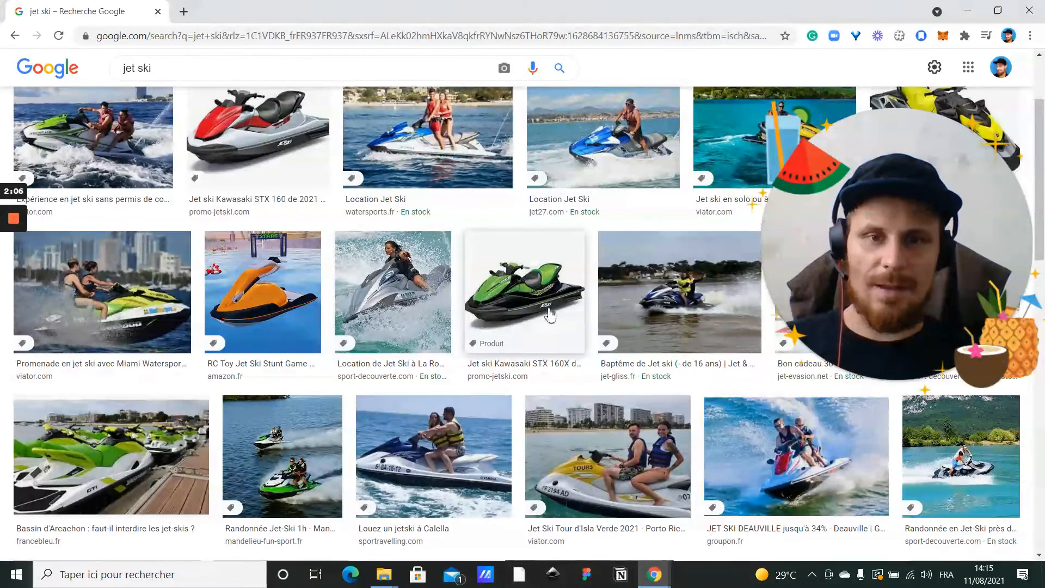
pyautogui.scroll(-10, 568, 365)
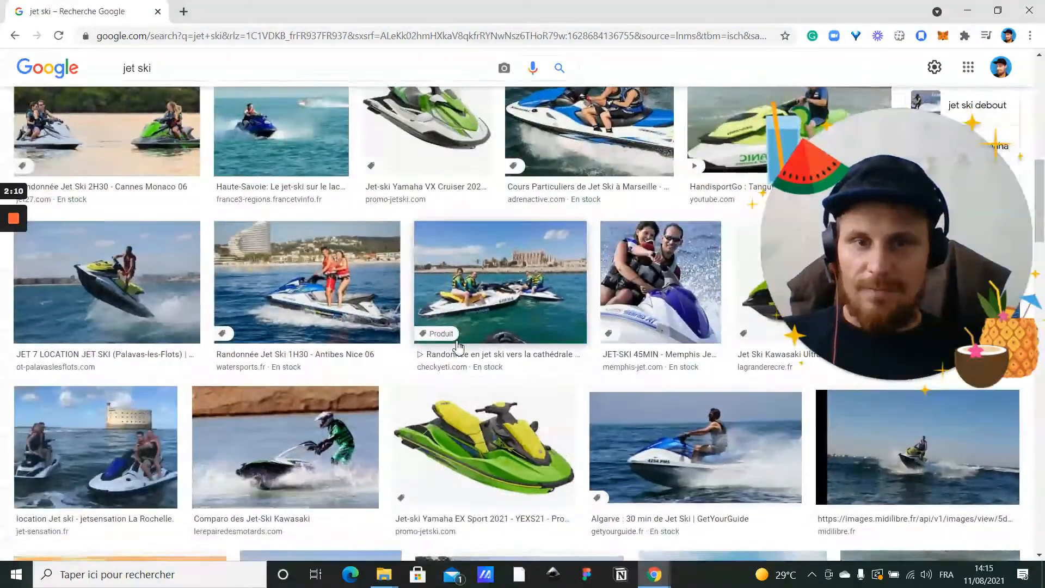
pyautogui.scroll(2, 459, 347)
pyautogui.click(772, 450)
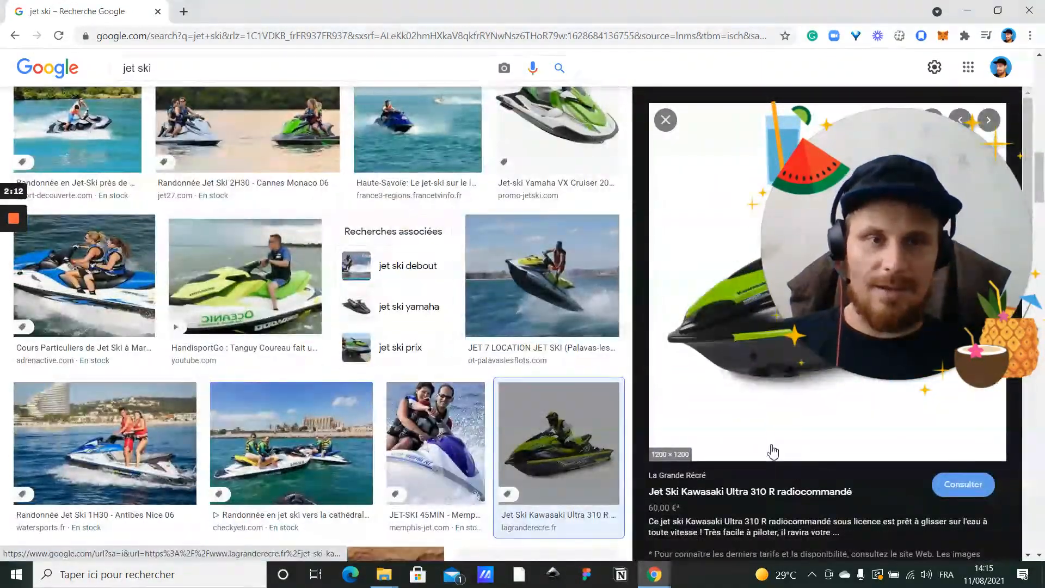
pyautogui.moveTo(904, 229); pyautogui.dragTo(182, 222)
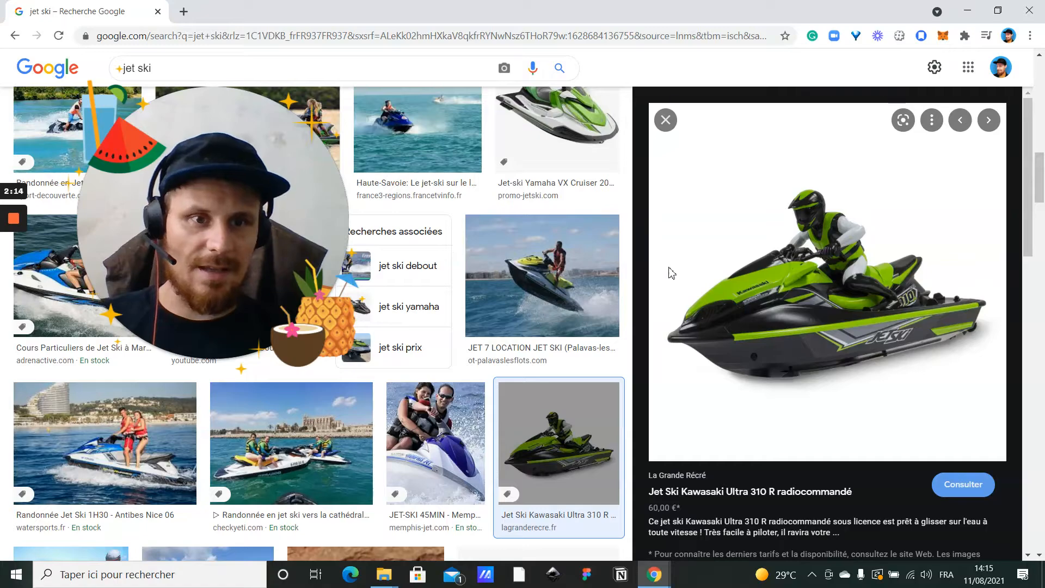
pyautogui.rightClick(769, 342)
pyautogui.click(842, 449)
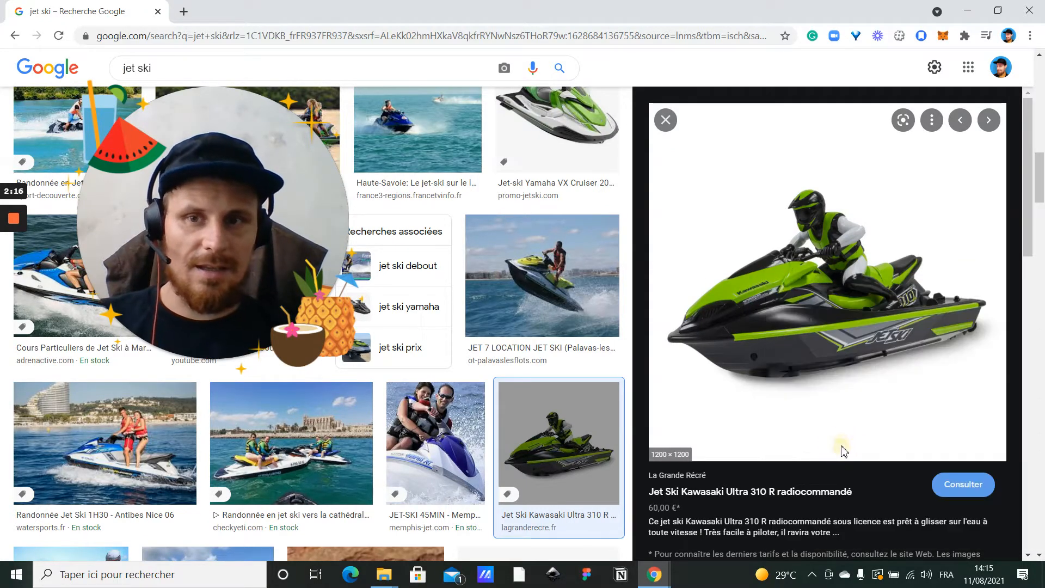
# Save the jet ski picture to the computer, and open remove.bg through a Google search for "bgremove" in a new tab
pyautogui.click(428, 307)
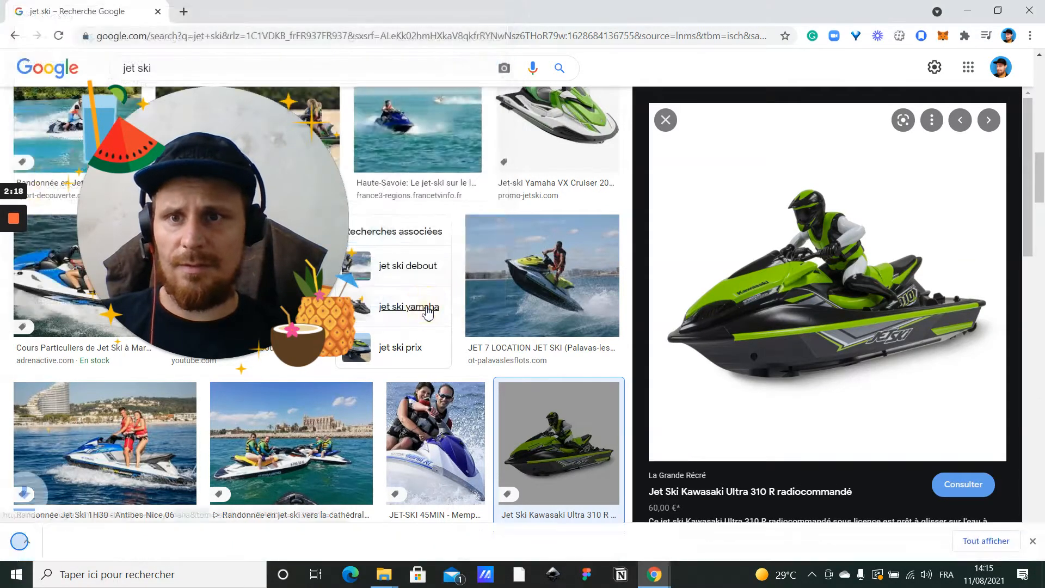
pyautogui.click(185, 11)
pyautogui.click(461, 291)
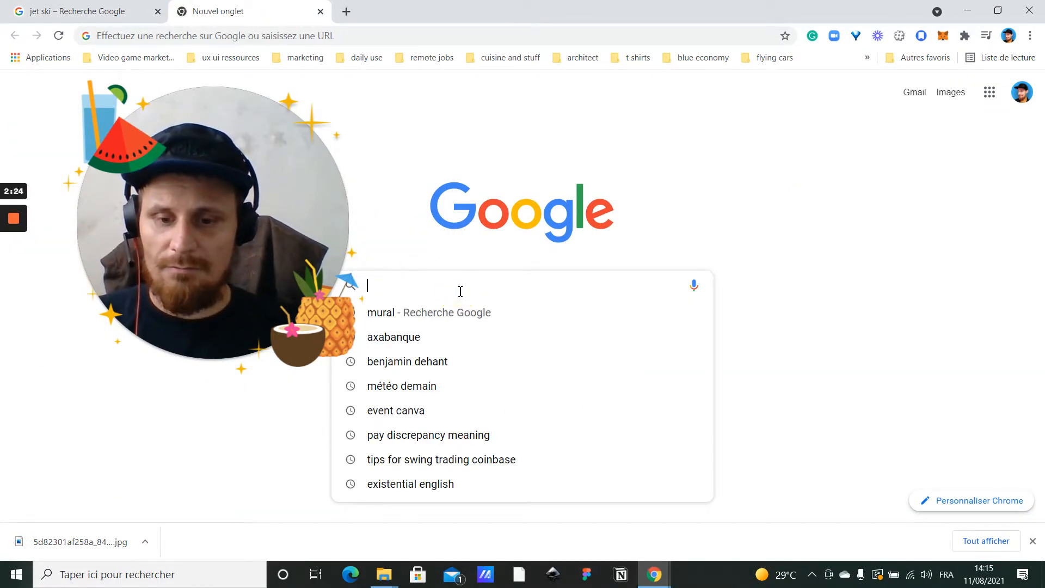
pyautogui.write('bgremove')
pyautogui.press('Return')
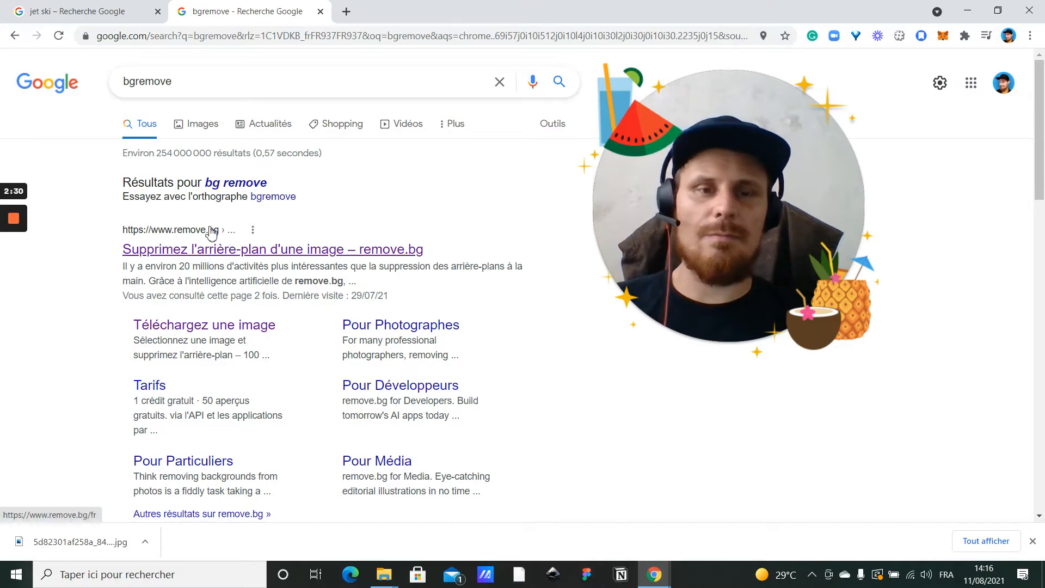
pyautogui.click(228, 248)
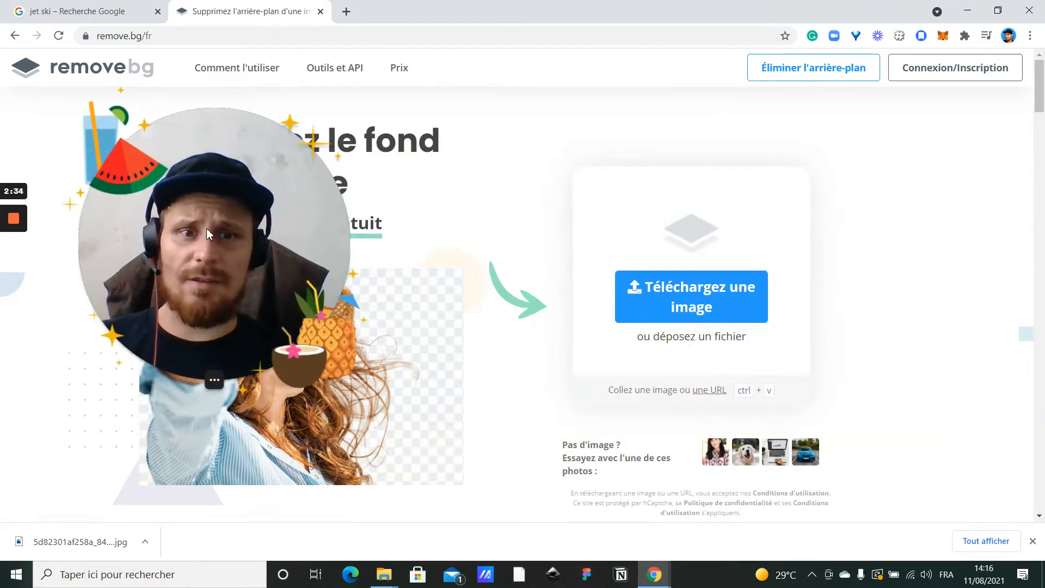
# Upload the downloaded jet ski JPG to remove.bg and download the background-free preview image as a PNG
pyautogui.click(697, 287)
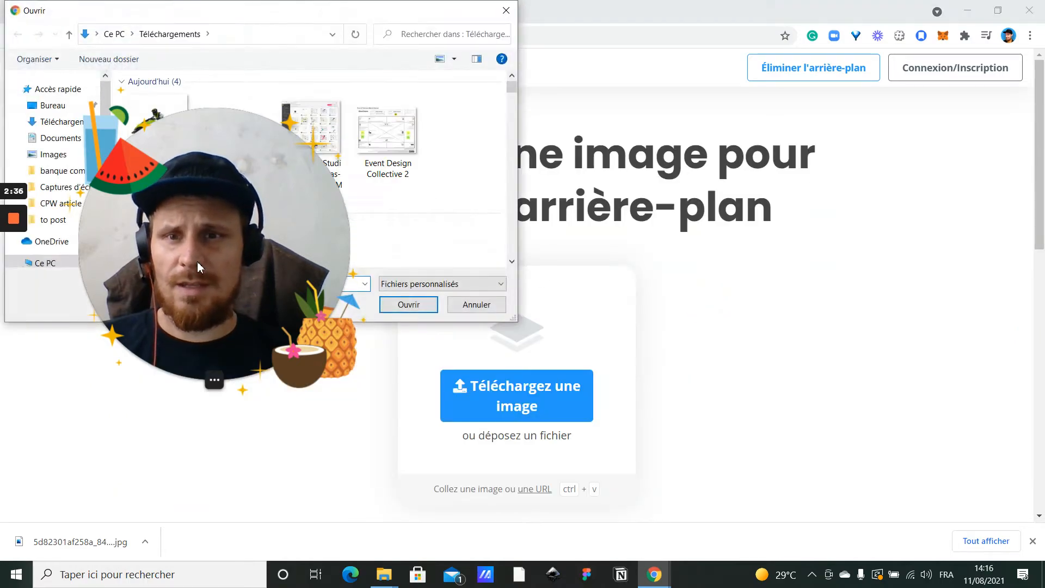
pyautogui.click(149, 146)
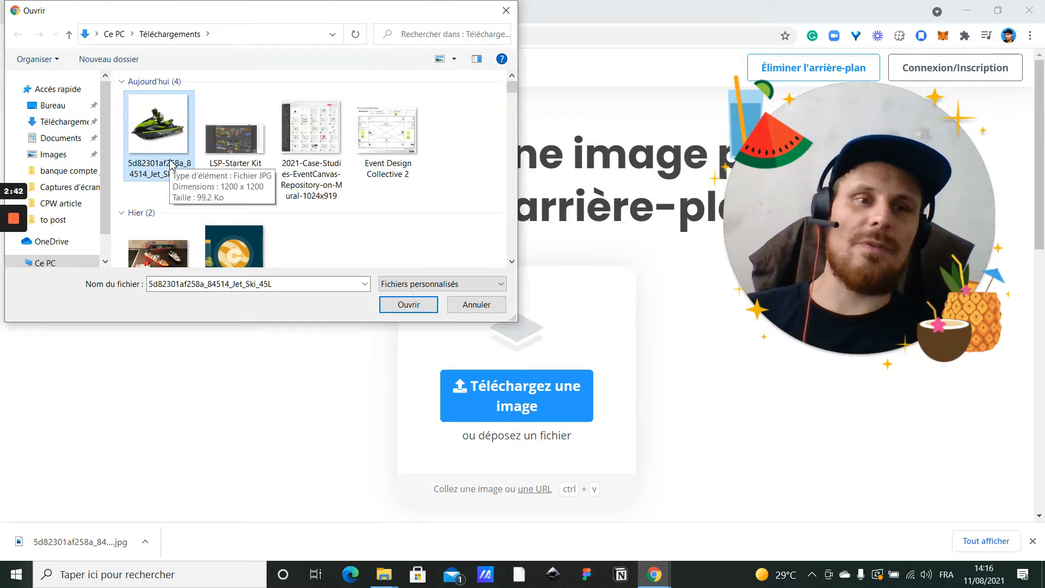
pyautogui.click(422, 309)
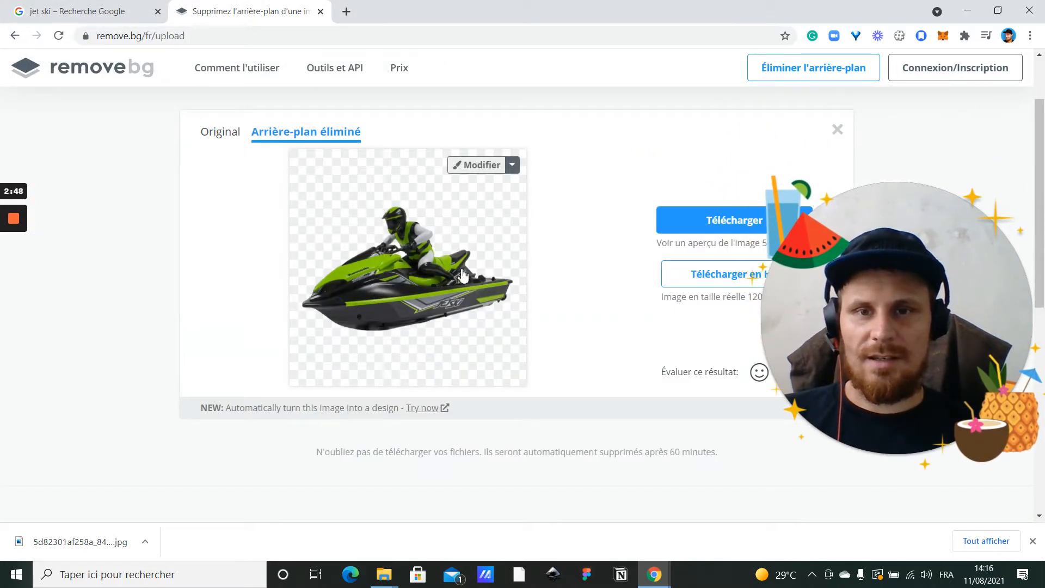
pyautogui.click(708, 220)
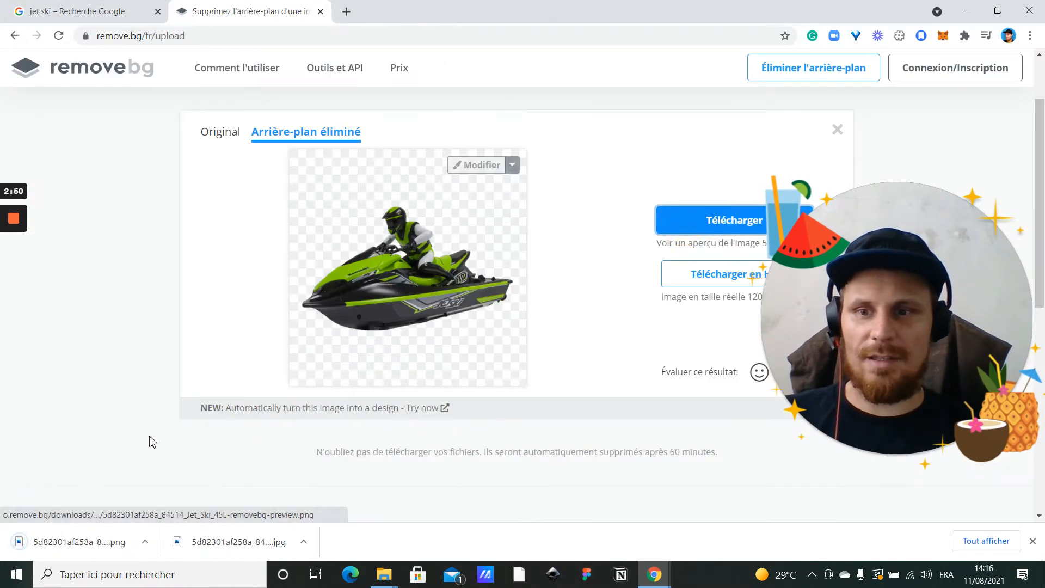
# Switch back to the MURAL beach board and add the background-free jet ski PNG from the Téléchargements folder
pyautogui.click(971, 10)
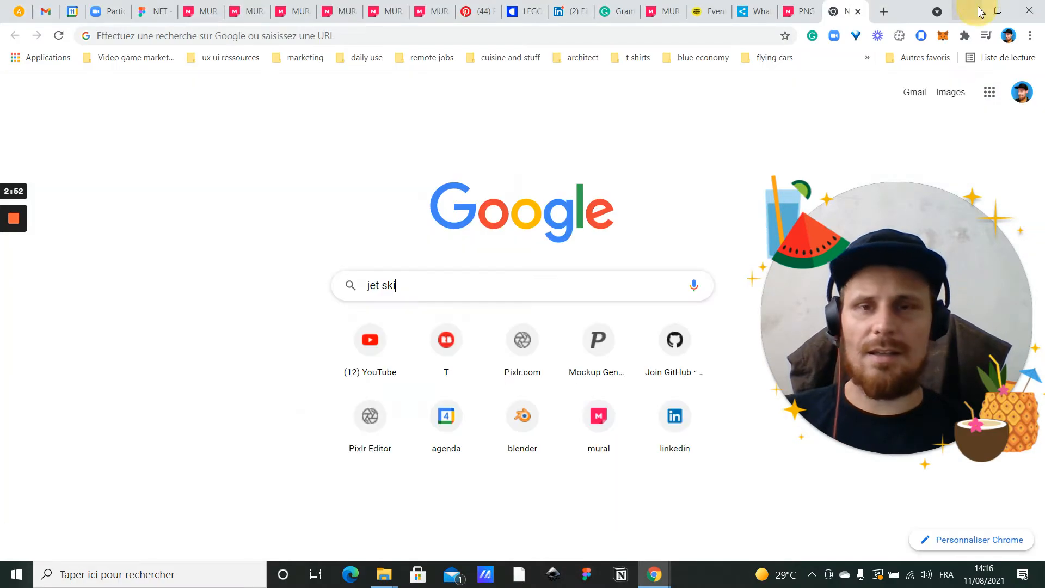
pyautogui.click(787, 16)
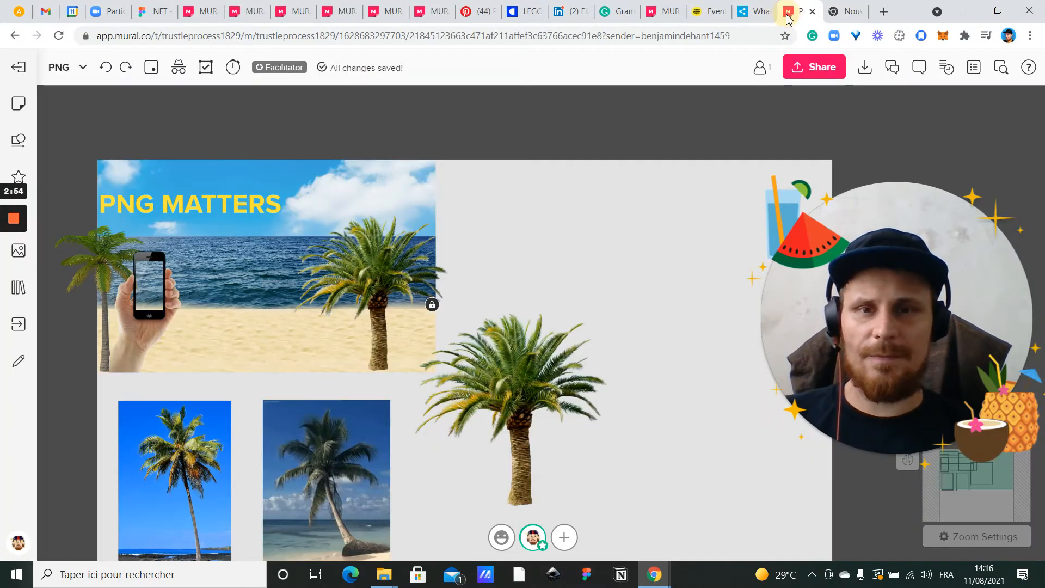
pyautogui.moveTo(384, 574)
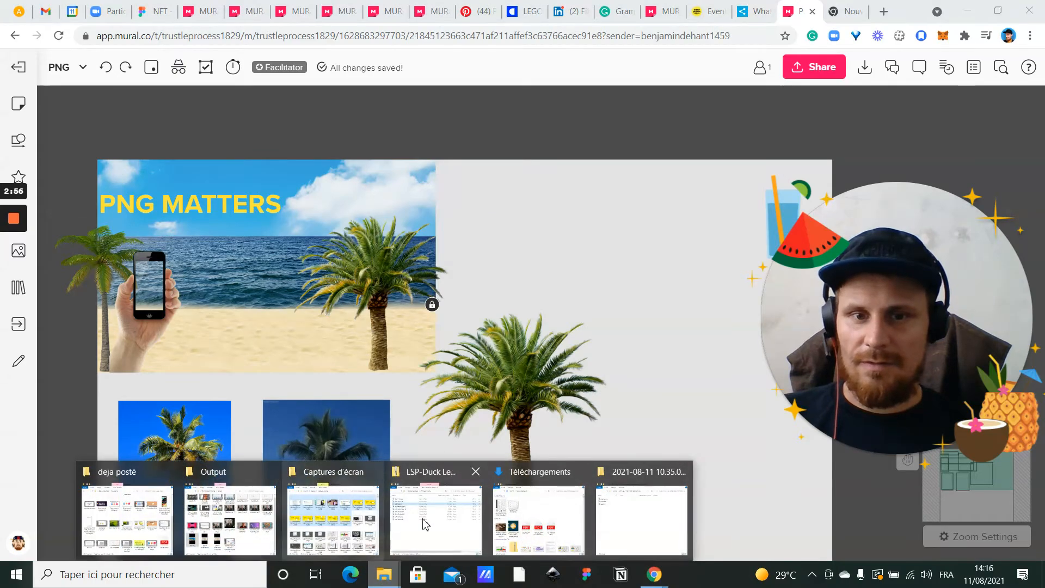
pyautogui.click(571, 535)
pyautogui.moveTo(147, 370); pyautogui.dragTo(637, 301)
# Place the jet ski on the sea between the phone and the large palm, shrink it to fit the scene and deselect it
pyautogui.moveTo(553, 256); pyautogui.dragTo(261, 239)
pyautogui.moveTo(318, 187); pyautogui.dragTo(303, 208)
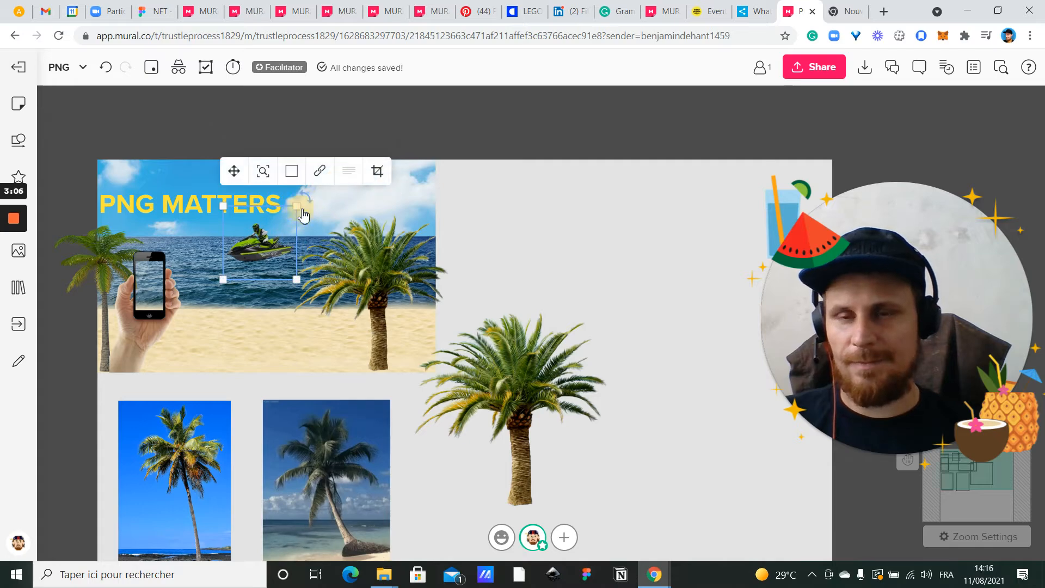
pyautogui.click(587, 127)
pyautogui.moveTo(587, 126); pyautogui.dragTo(636, 113)
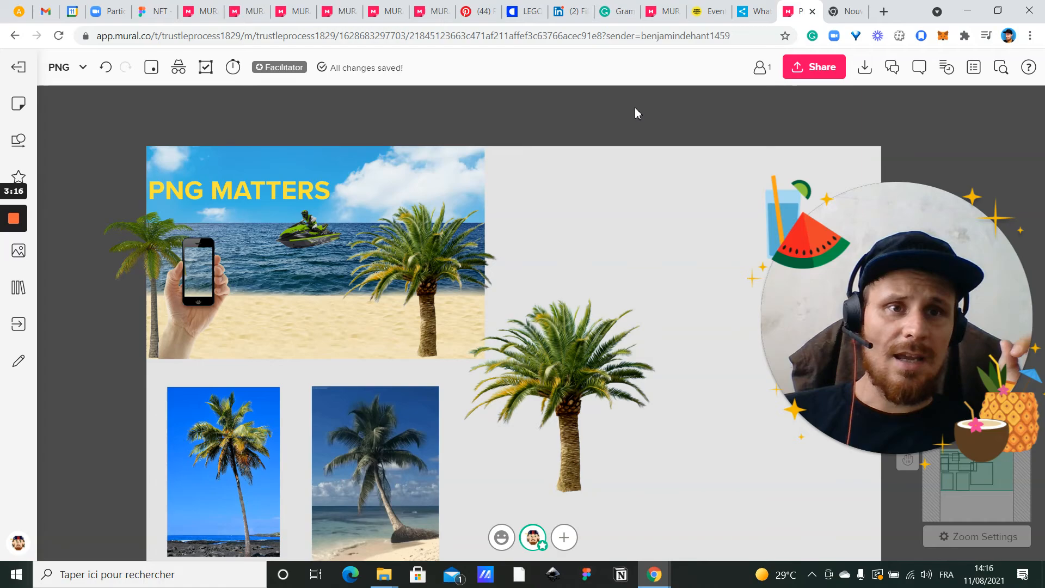
# Switch back to the remove.bg window to review the jet ski with its background removed
pyautogui.click(834, 13)
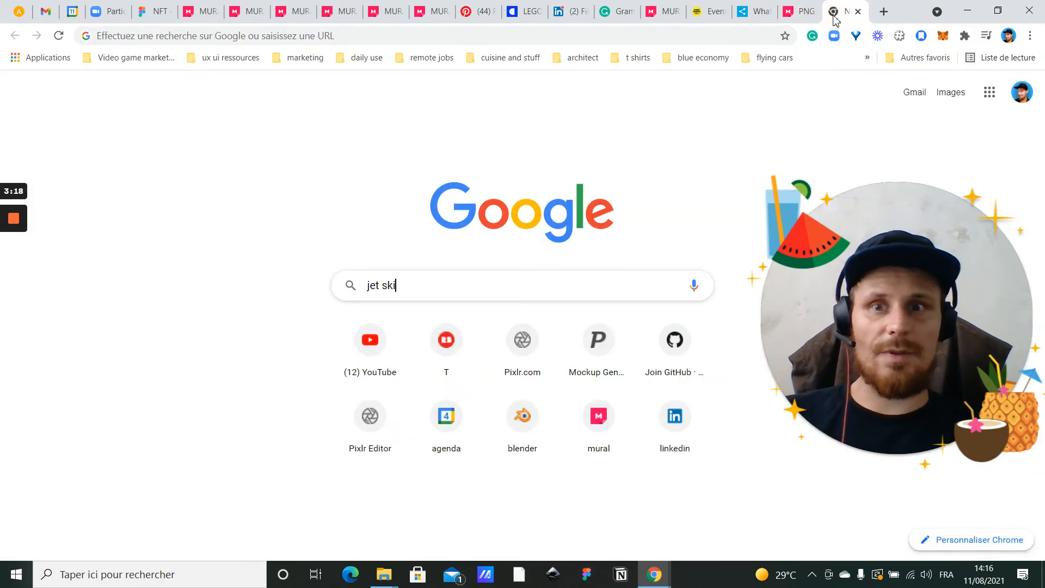
pyautogui.moveTo(653, 572)
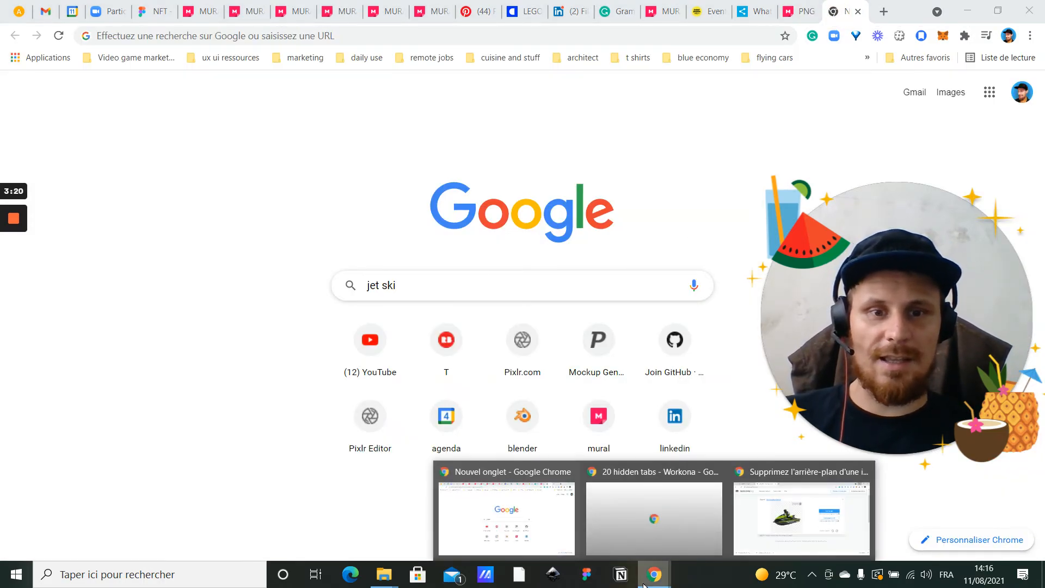
pyautogui.click(738, 516)
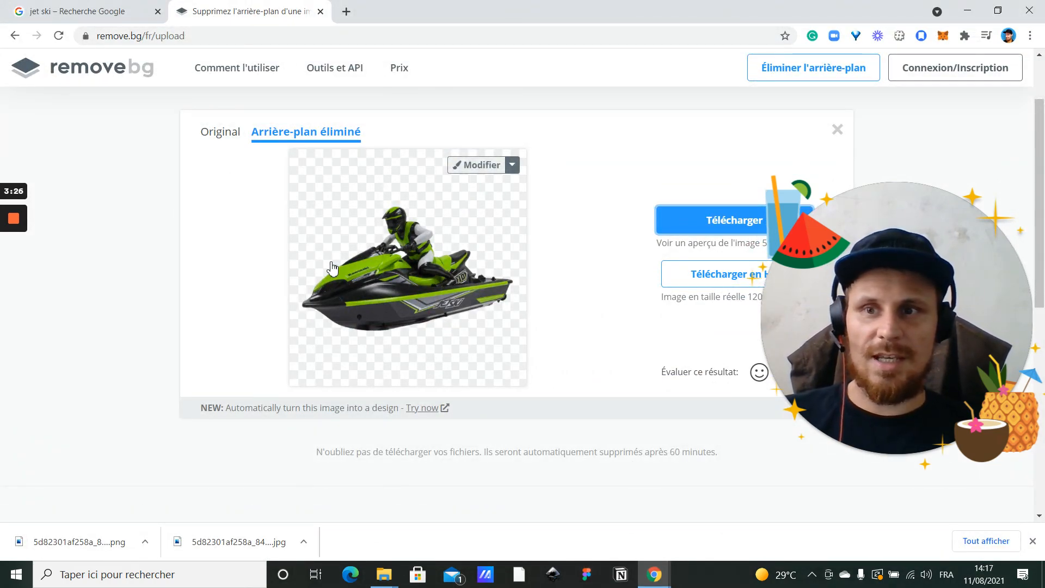
pyautogui.moveTo(15, 223)
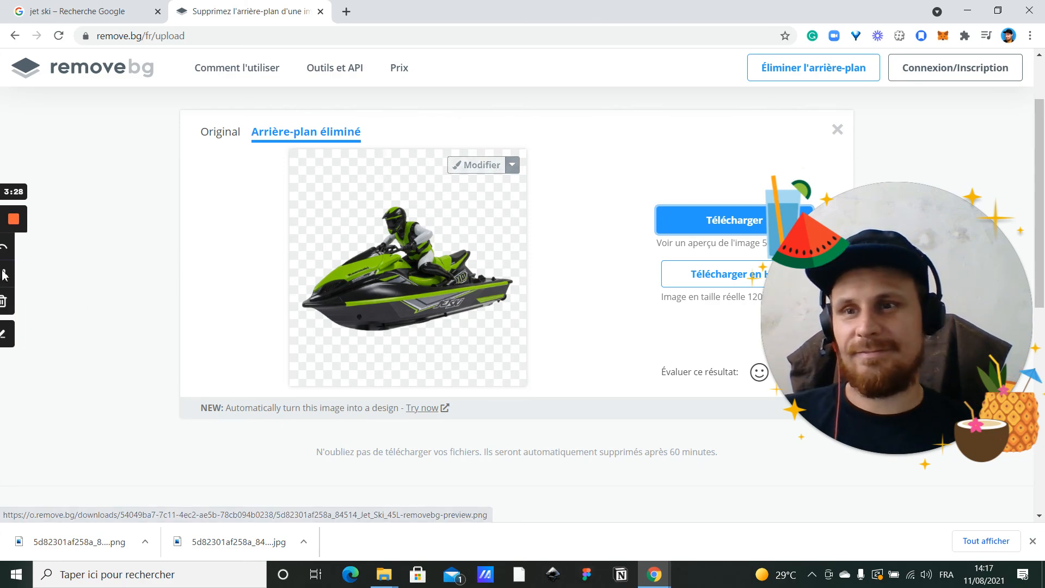